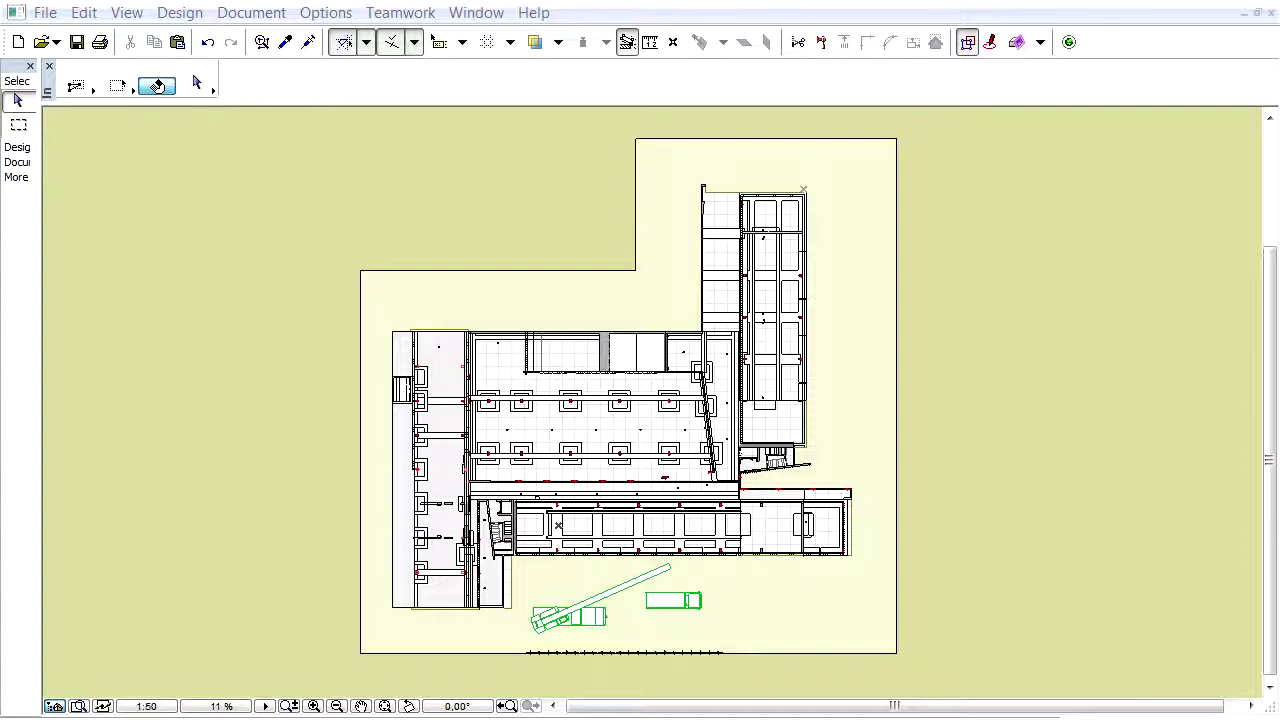
# - Show the site model with crane, lorry and fences in 3D and open the File menu
pyautogui.press('F3')
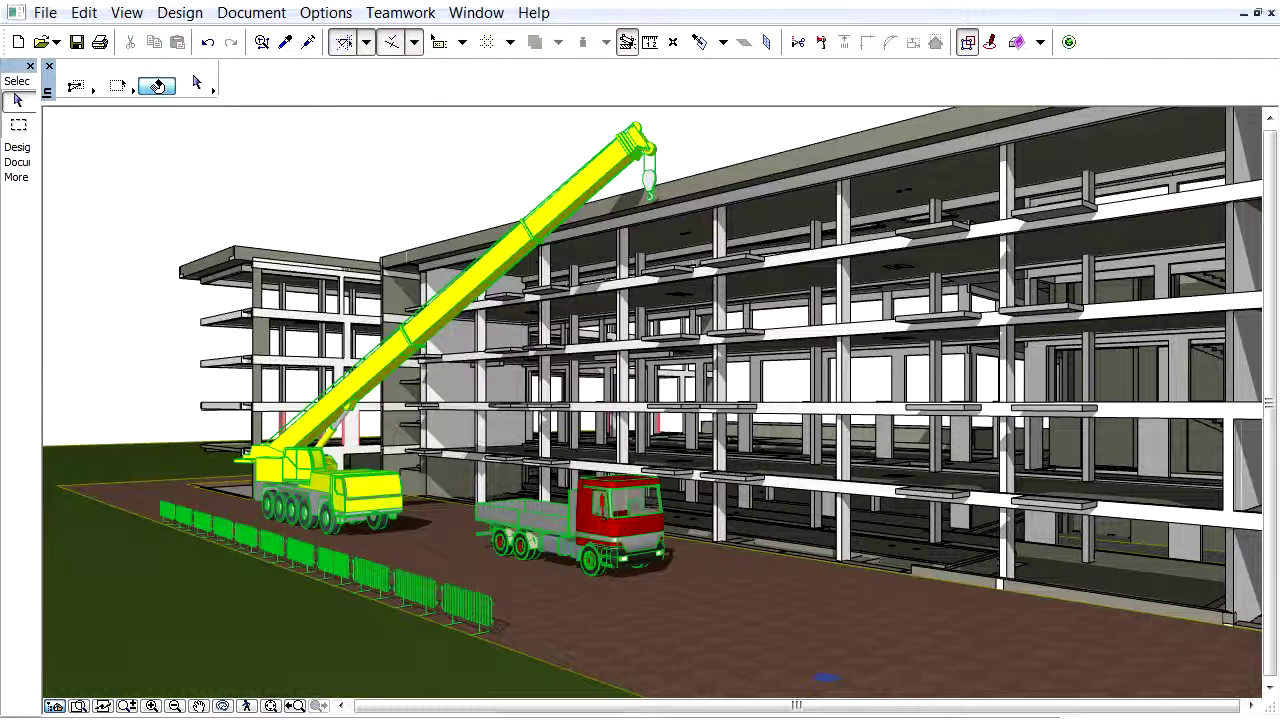
pyautogui.click(45, 12)
pyautogui.moveTo(150, 288)
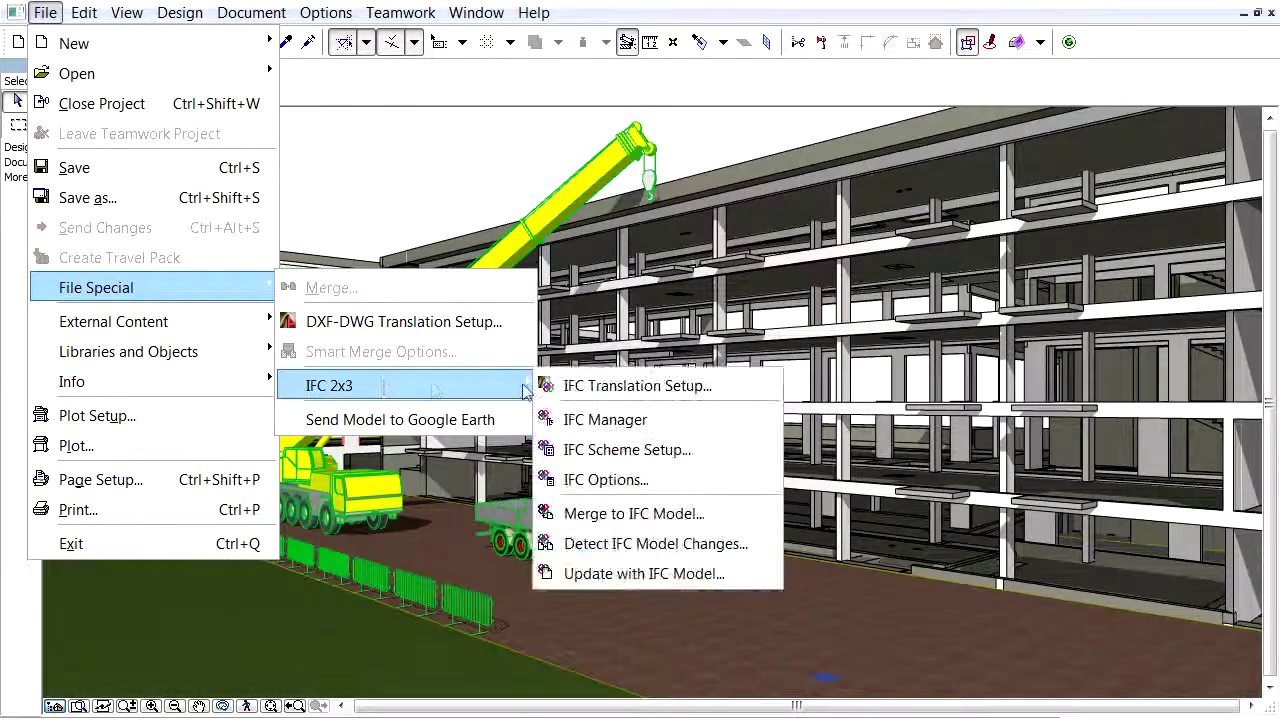
pyautogui.moveTo(329, 386)
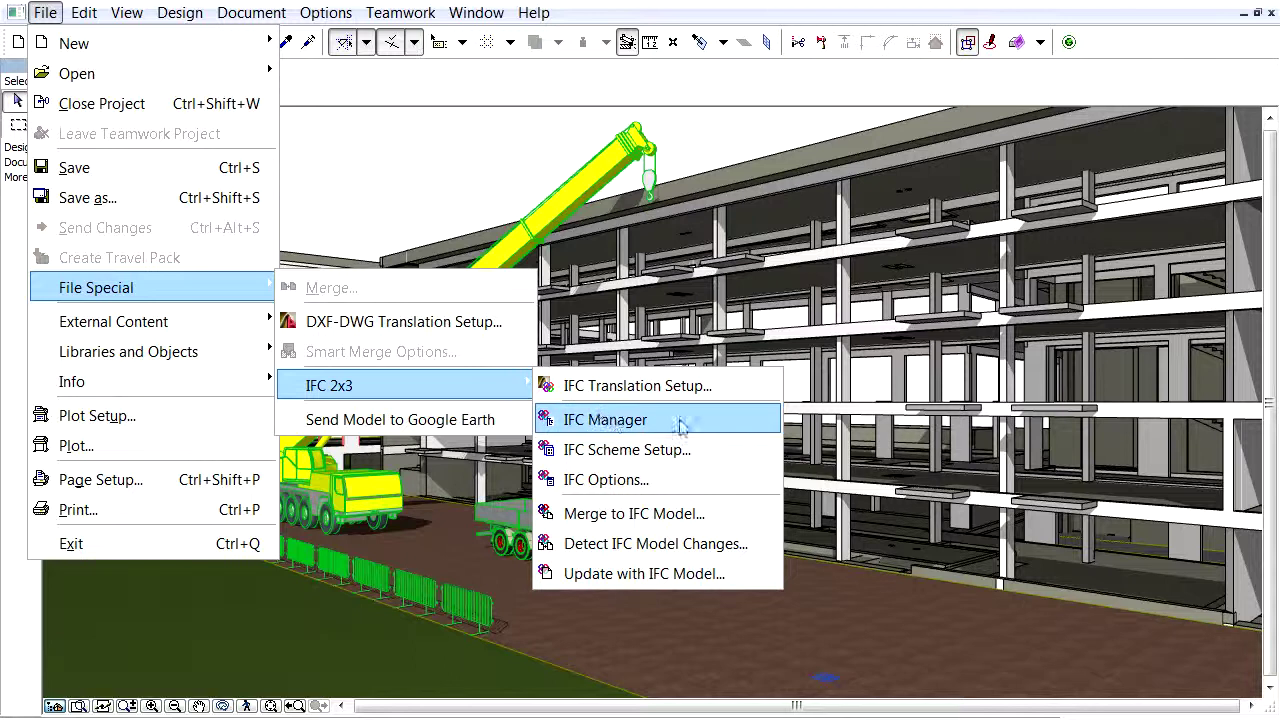
# - Open the IFC Manager and select the 13 site objects using the Site Find & Select criteria
pyautogui.click(612, 420)
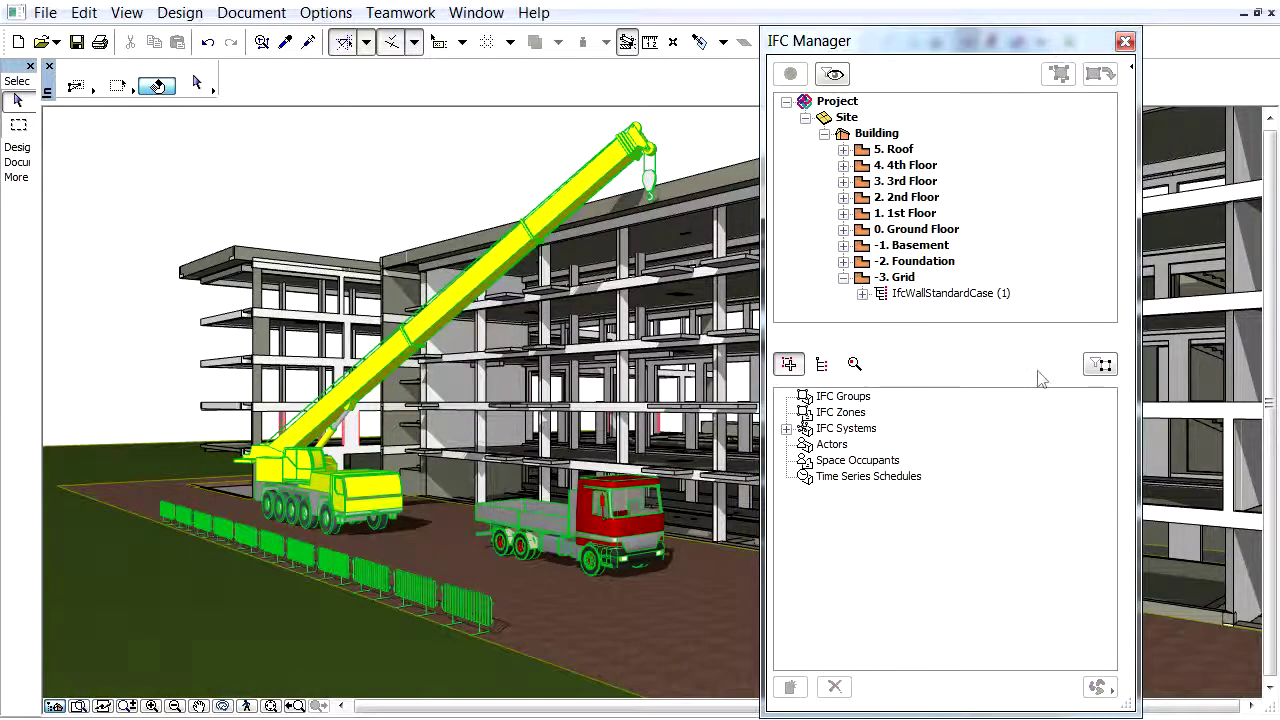
pyautogui.click(84, 12)
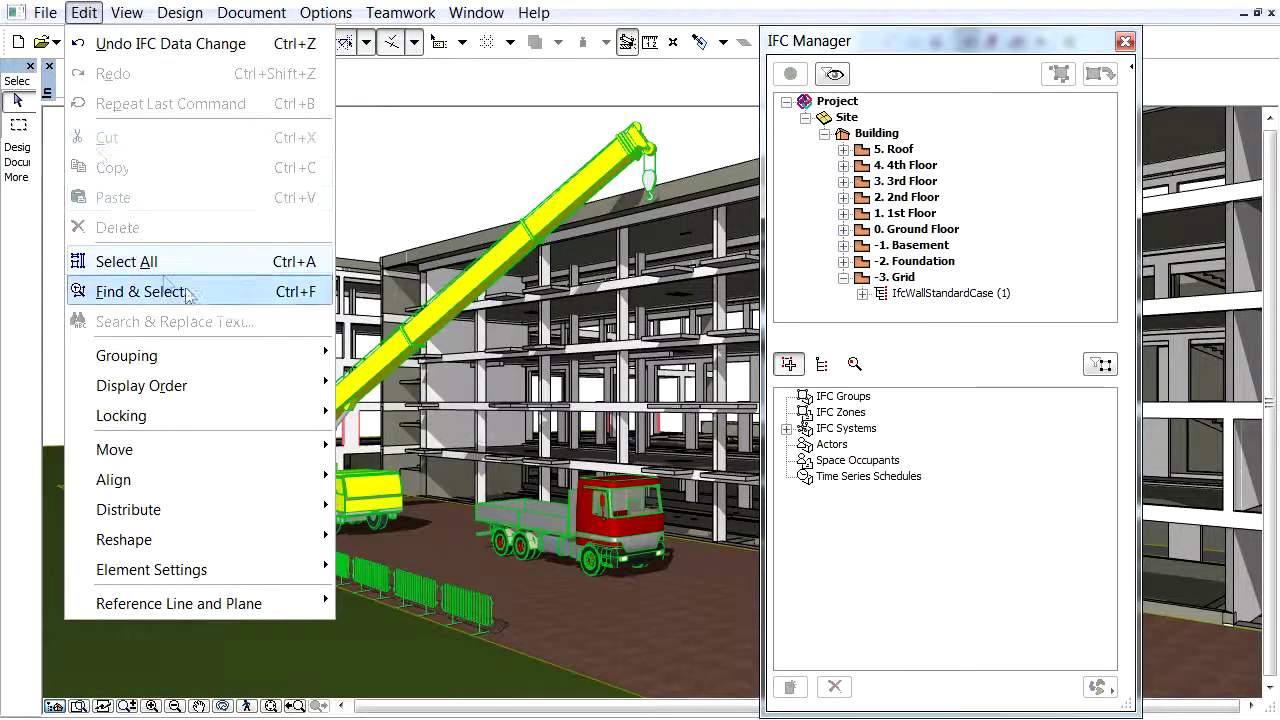
pyautogui.click(226, 296)
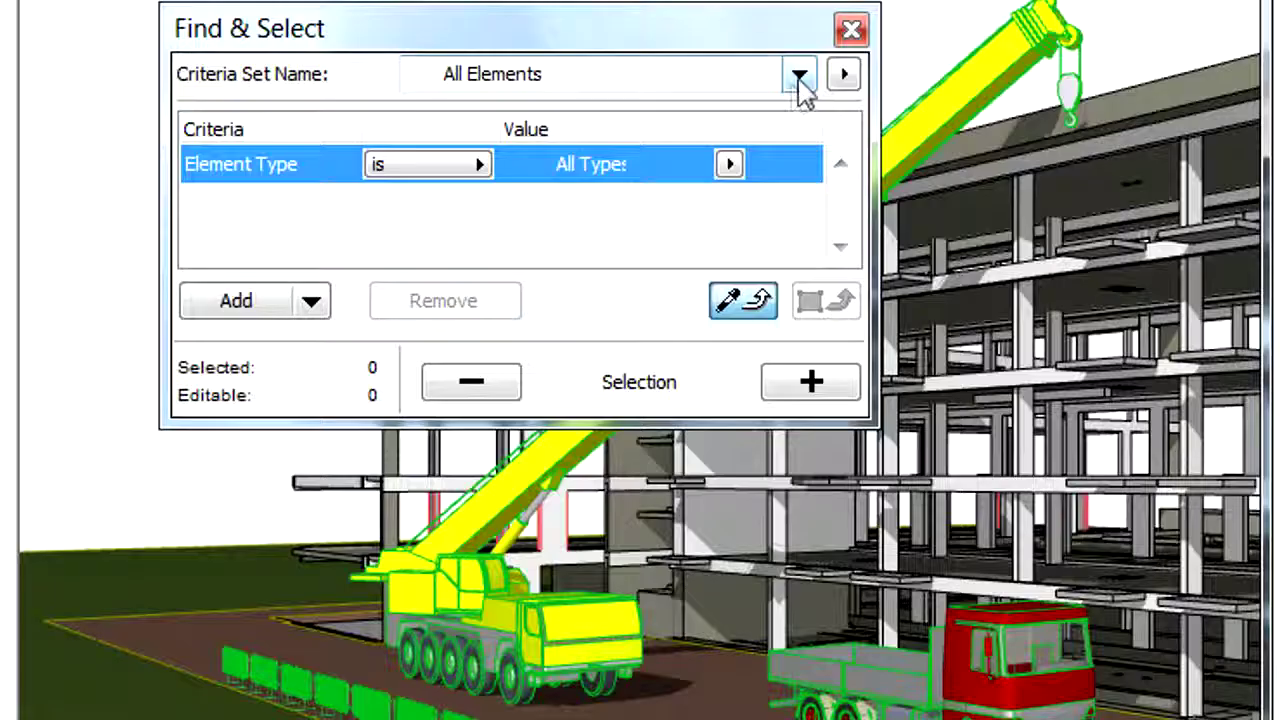
pyautogui.click(493, 170)
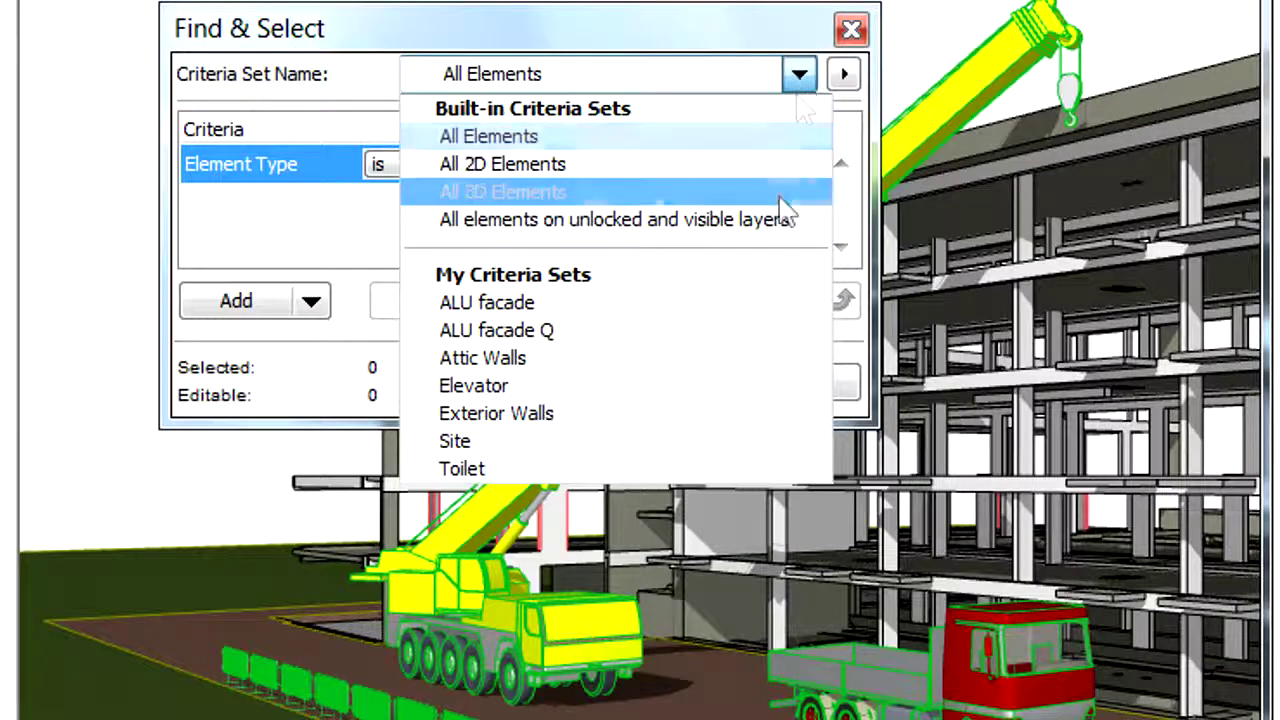
pyautogui.click(743, 441)
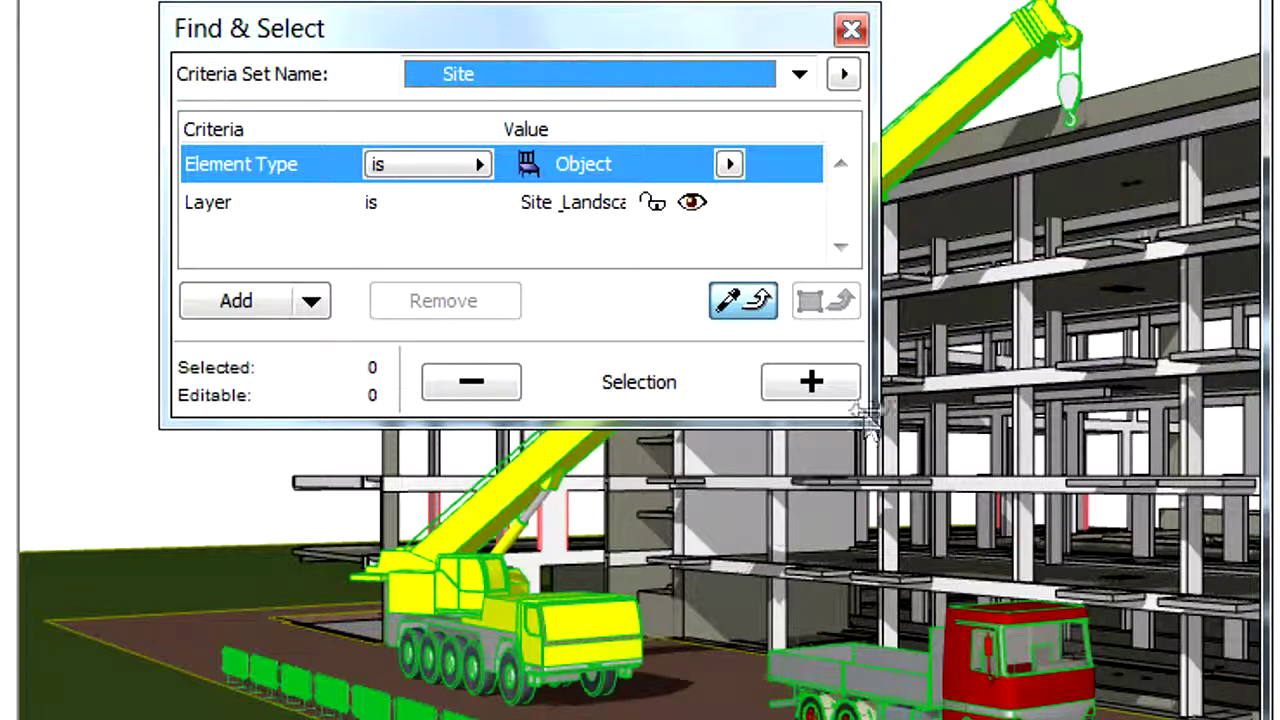
pyautogui.moveTo(866, 412); pyautogui.dragTo(921, 412)
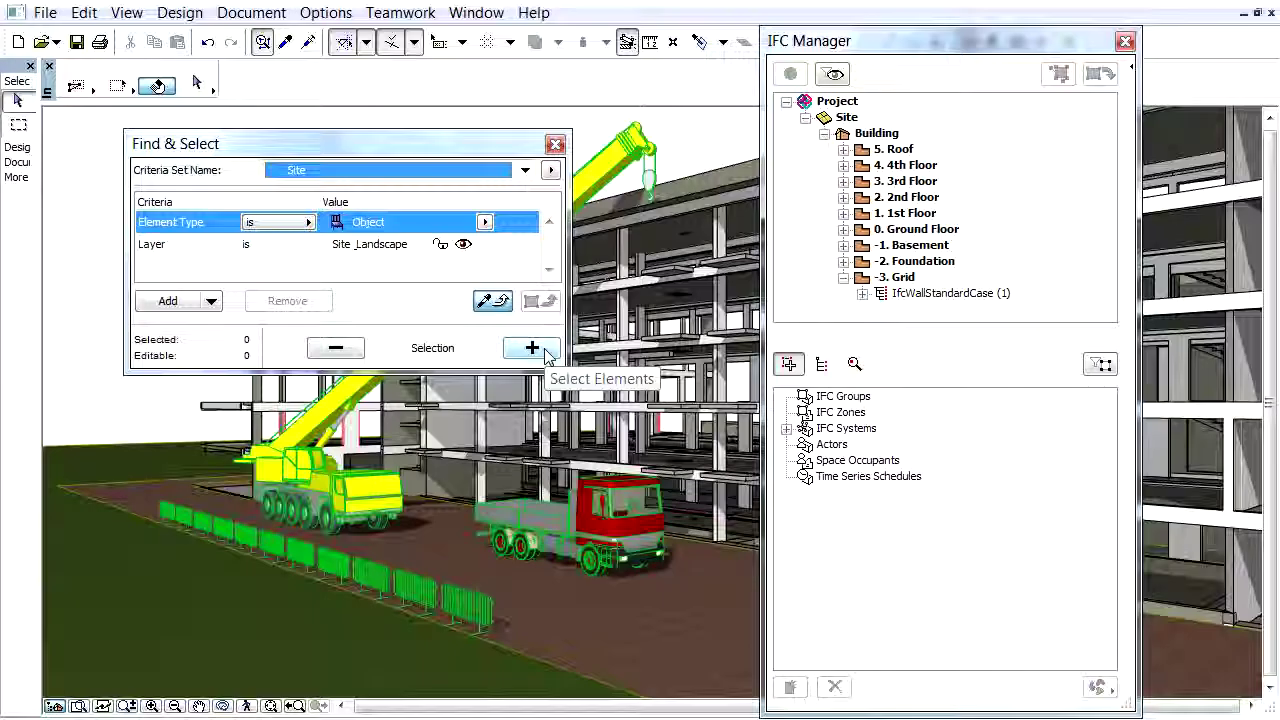
pyautogui.click(888, 386)
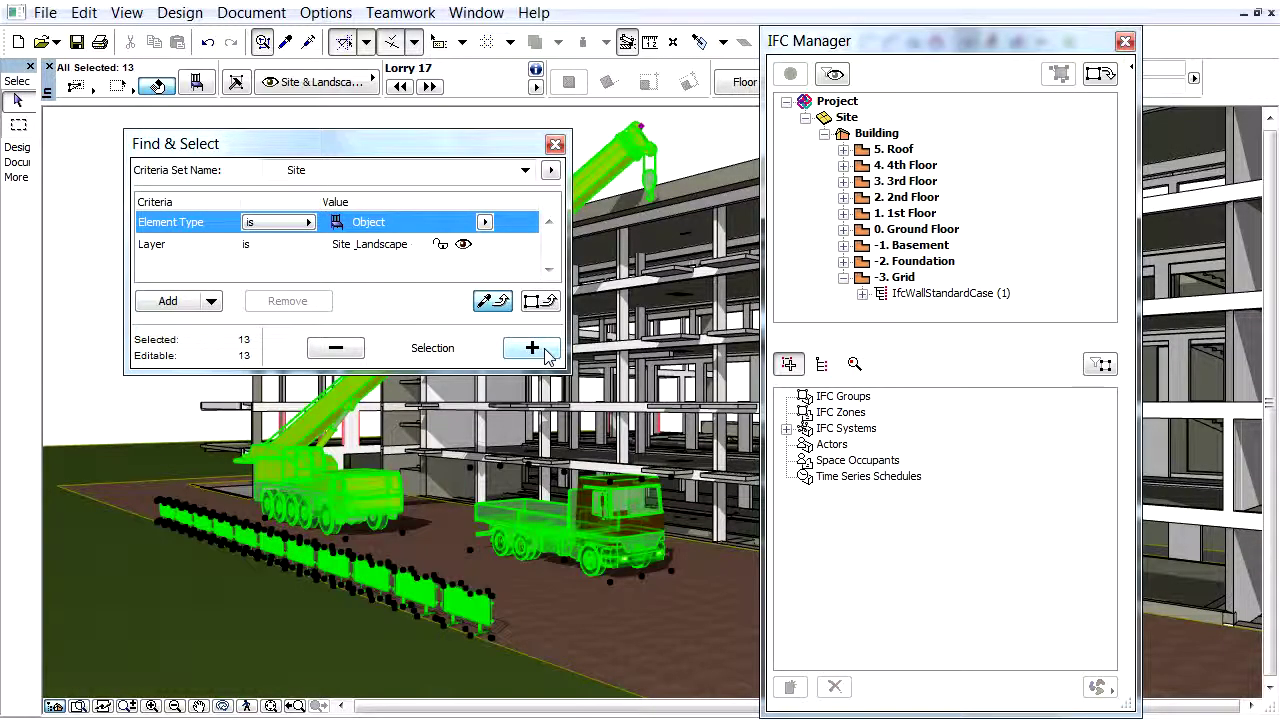
pyautogui.click(555, 144)
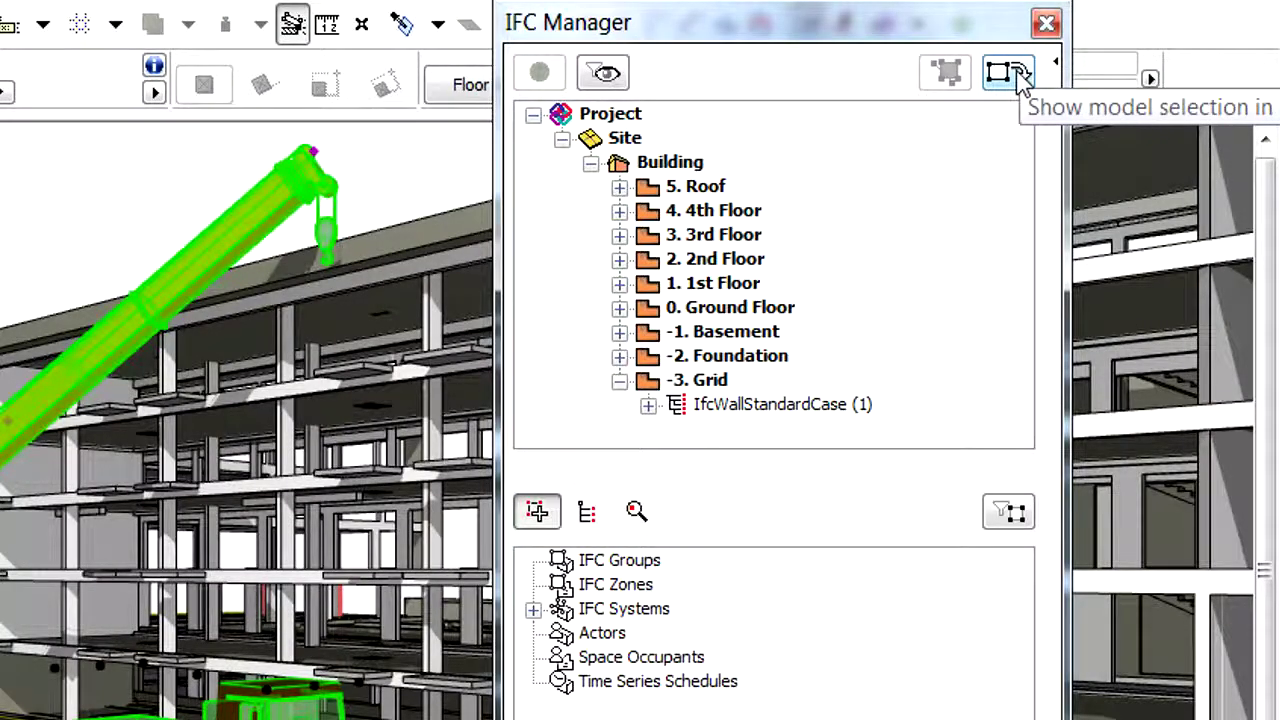
# - Drag the 13 selected IfcBuildingElementProxy objects from Ground Floor onto the Site node
pyautogui.click(1010, 74)
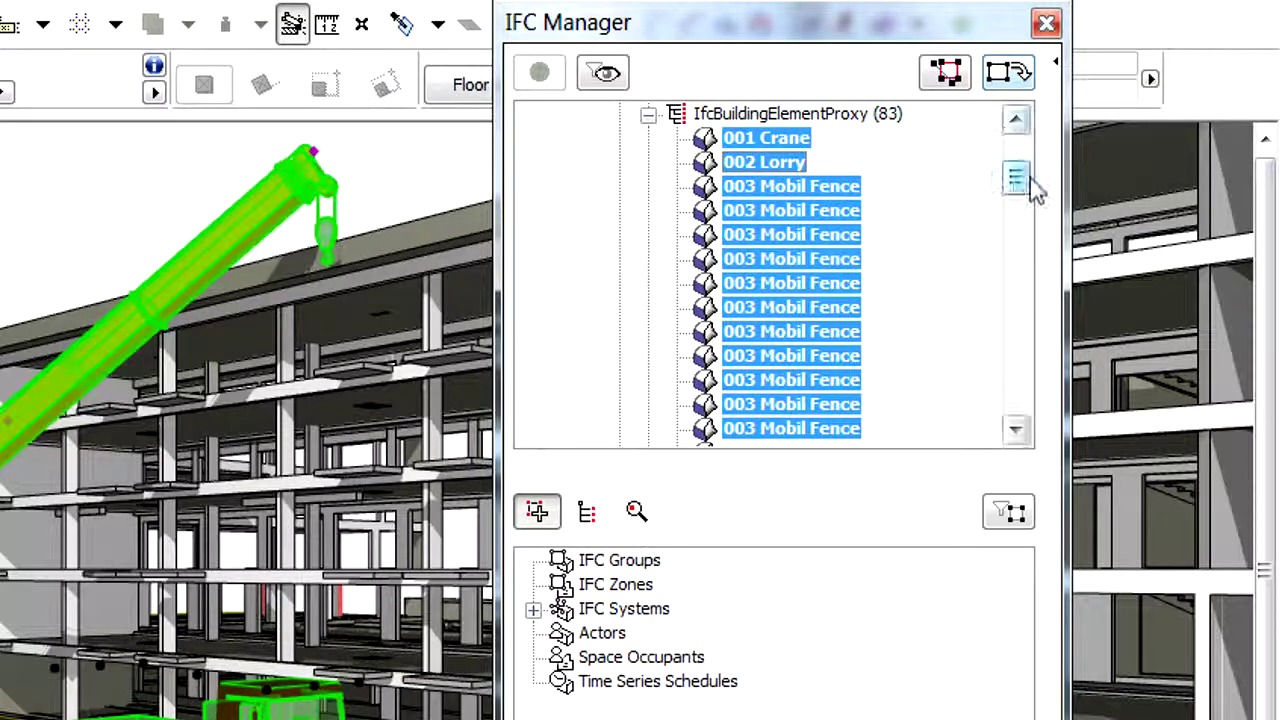
pyautogui.moveTo(1030, 178); pyautogui.dragTo(1035, 156)
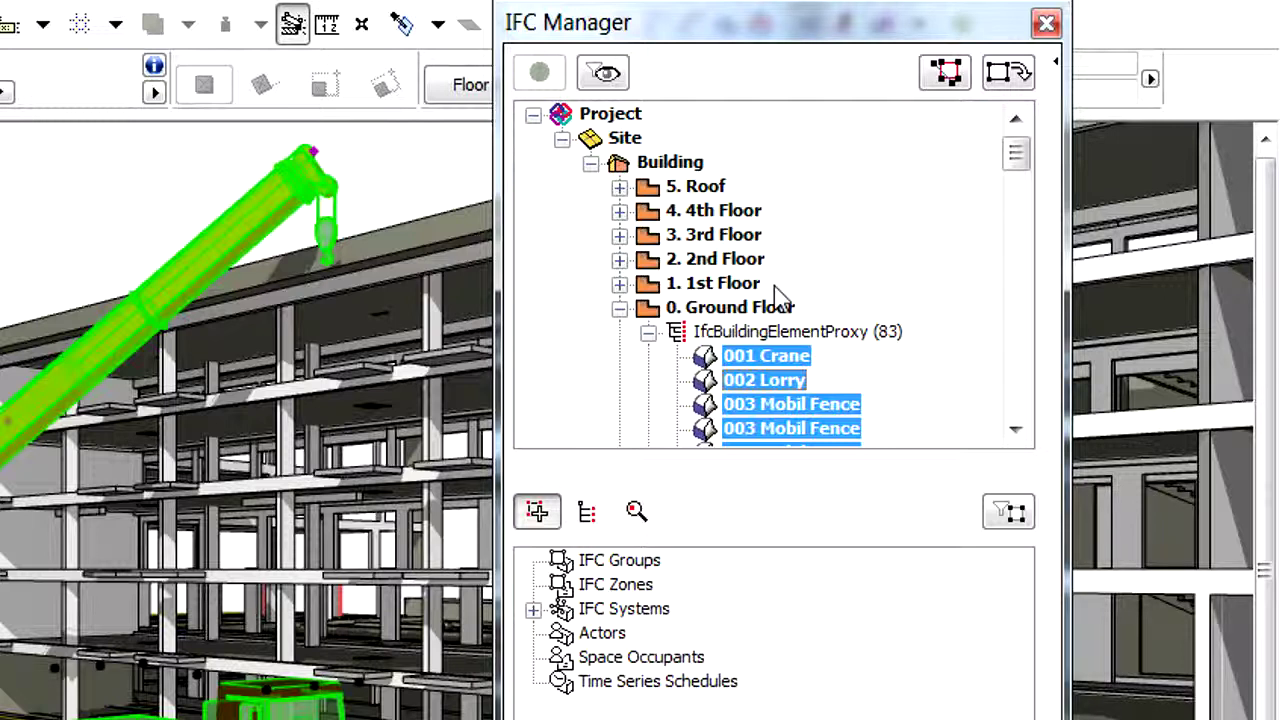
pyautogui.moveTo(750, 424)
pyautogui.mouseDown()
pyautogui.moveTo(722, 214)
pyautogui.moveTo(645, 139)
pyautogui.mouseUp()
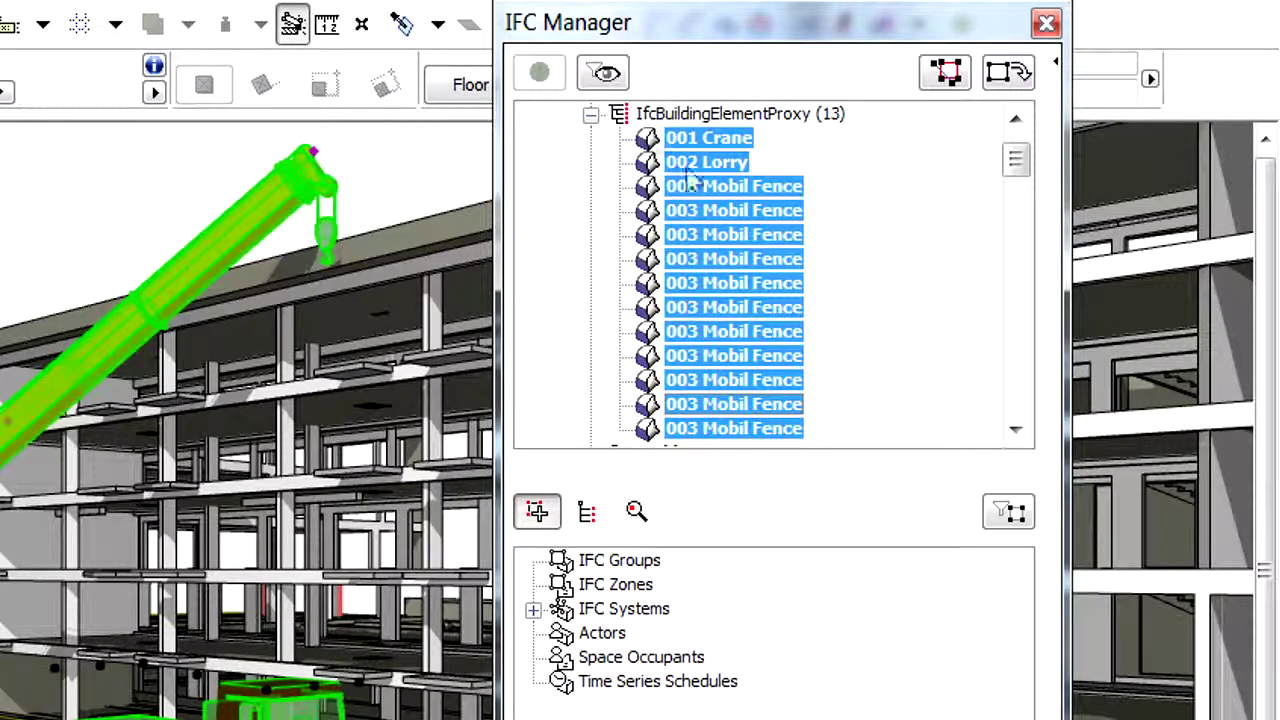
pyautogui.moveTo(1017, 163); pyautogui.dragTo(1018, 155)
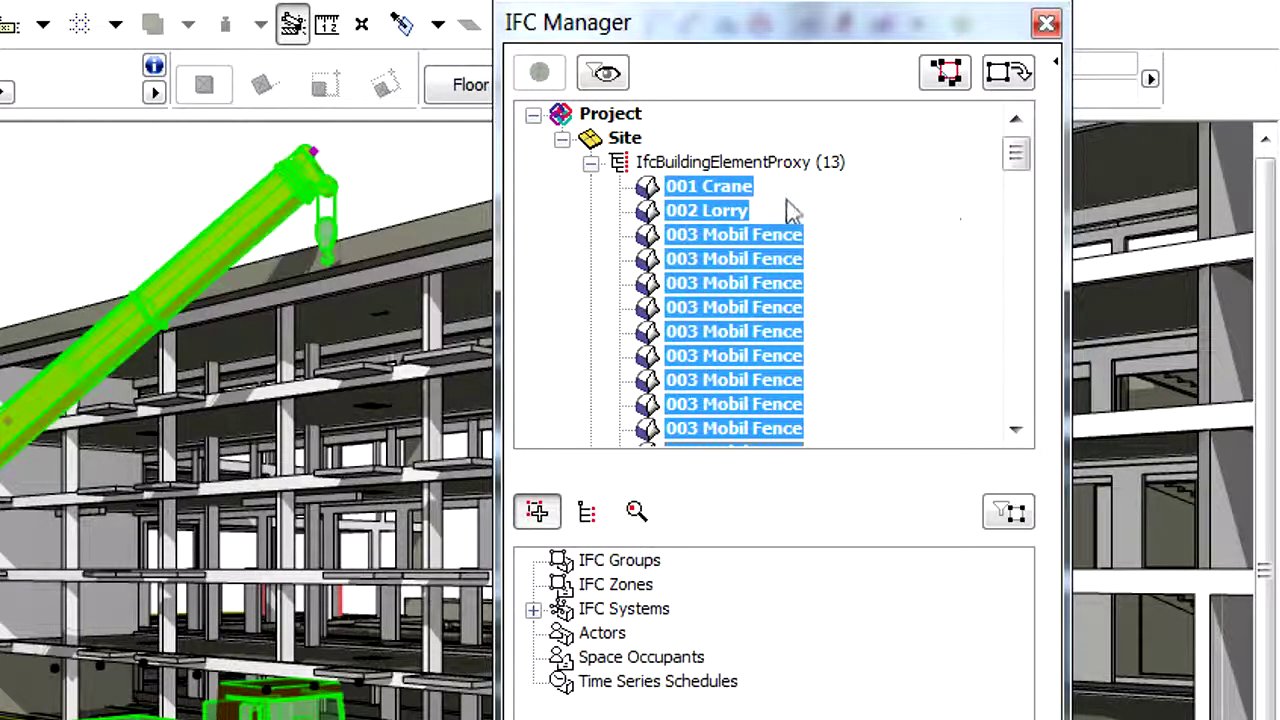
# - Select only 001 Crane under Site and orbit the model to a side-on view
pyautogui.click(746, 190)
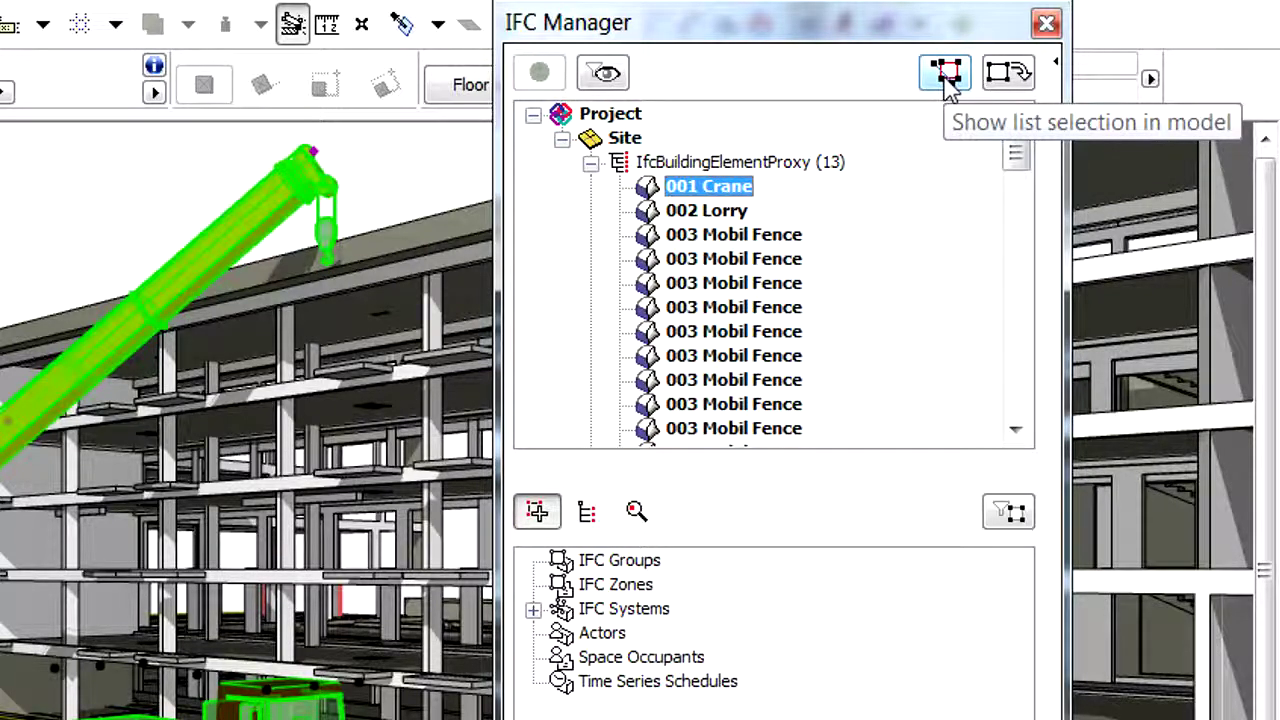
pyautogui.click(947, 78)
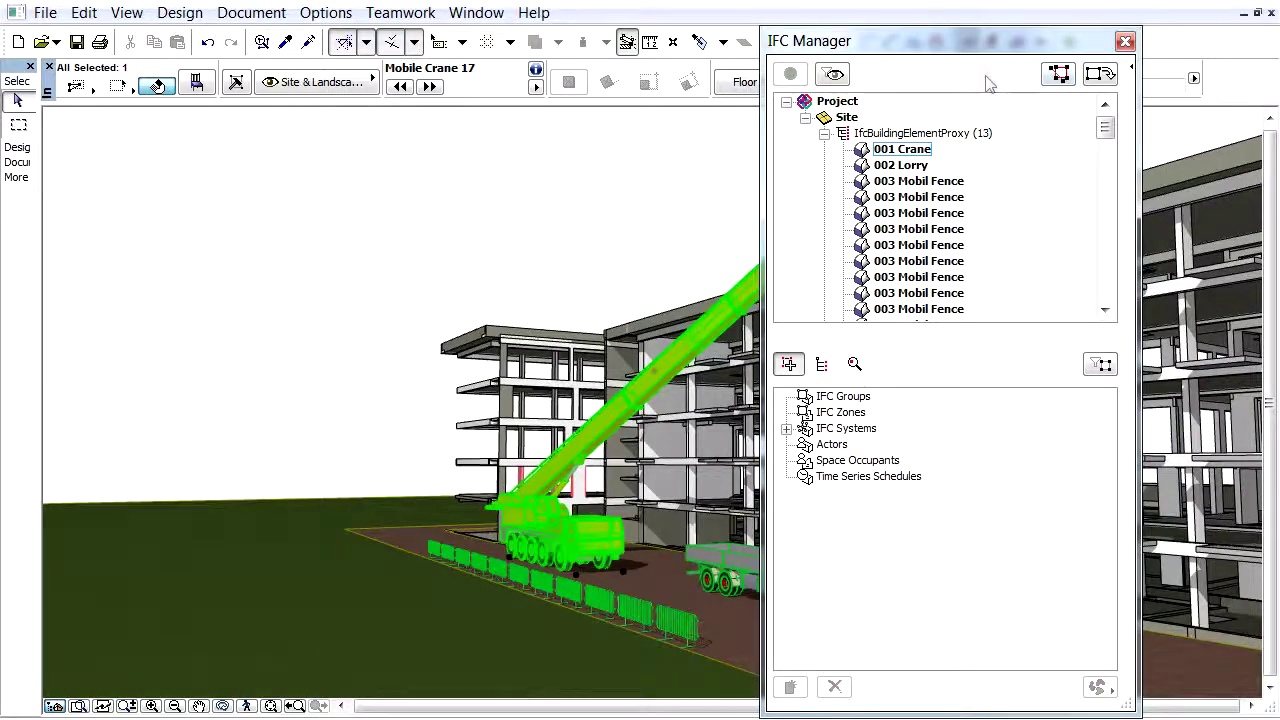
pyautogui.moveTo(981, 41); pyautogui.dragTo(1080, 45)
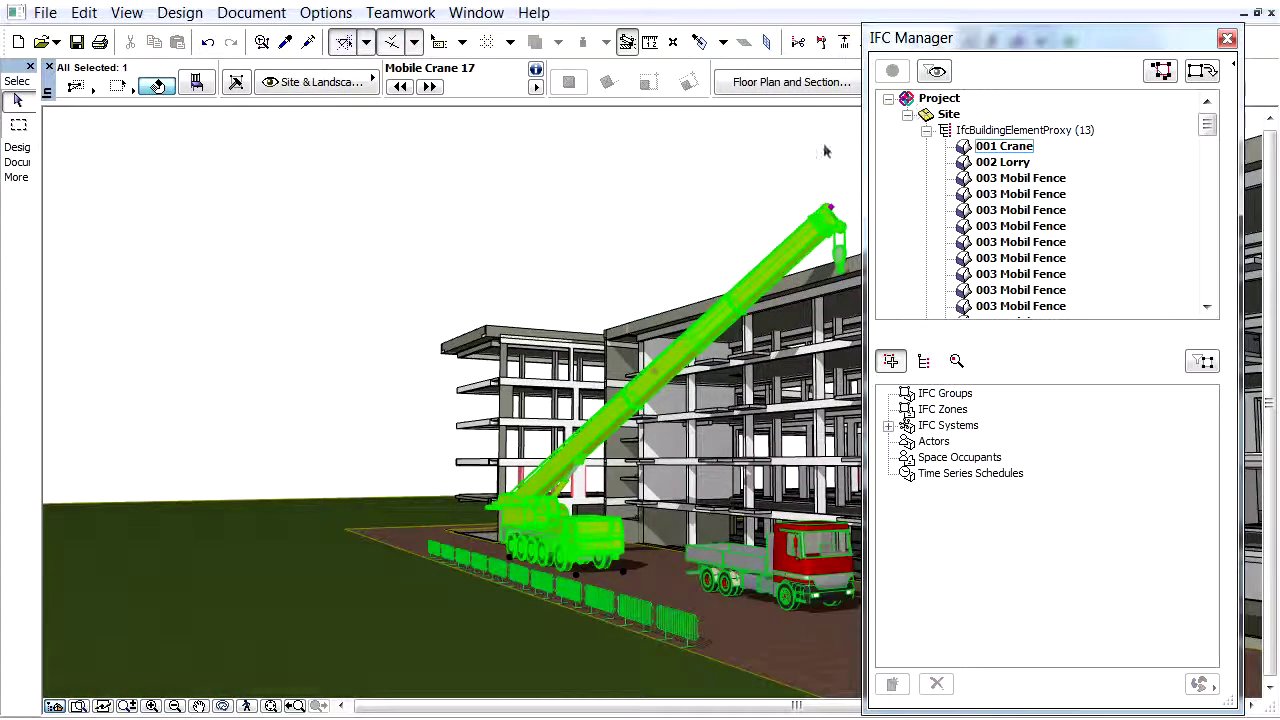
pyautogui.keyDown('shift'); pyautogui.moveTo(823, 151); pyautogui.dragTo(730, 154, button='middle'); pyautogui.keyUp('shift')
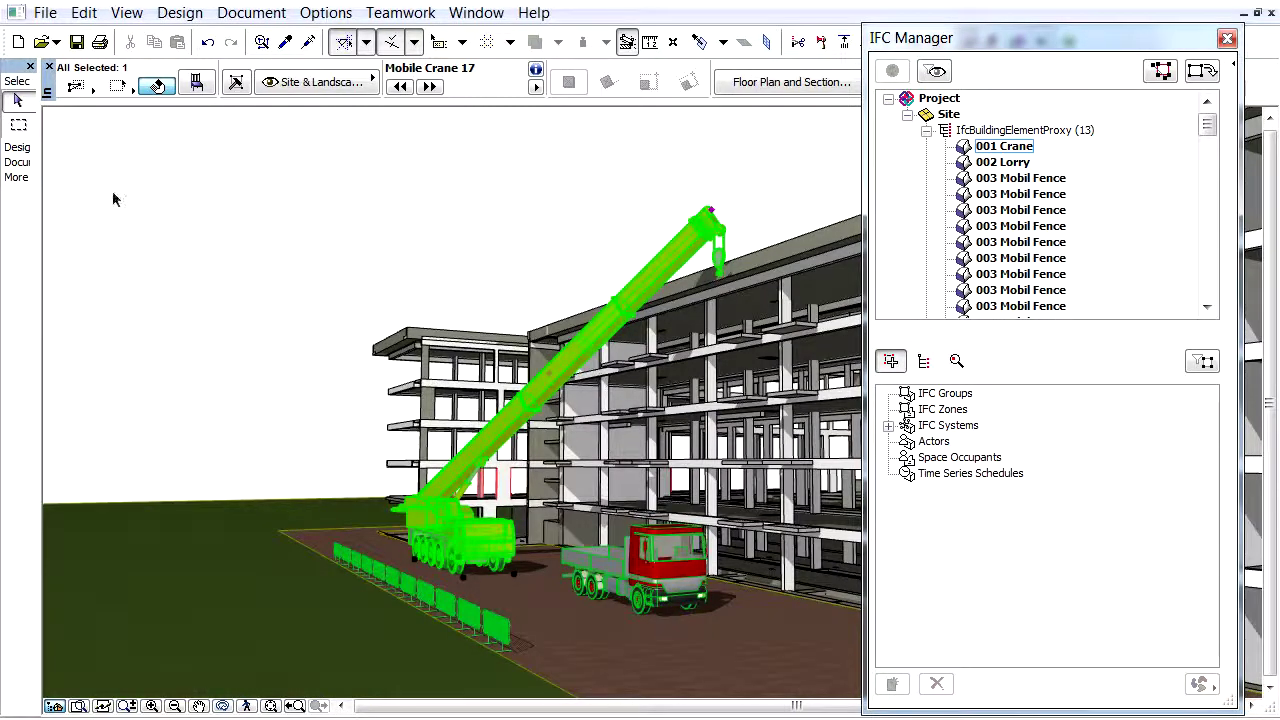
# - Save the project as IFC 2x3 using the General Translator
pyautogui.click(45, 12)
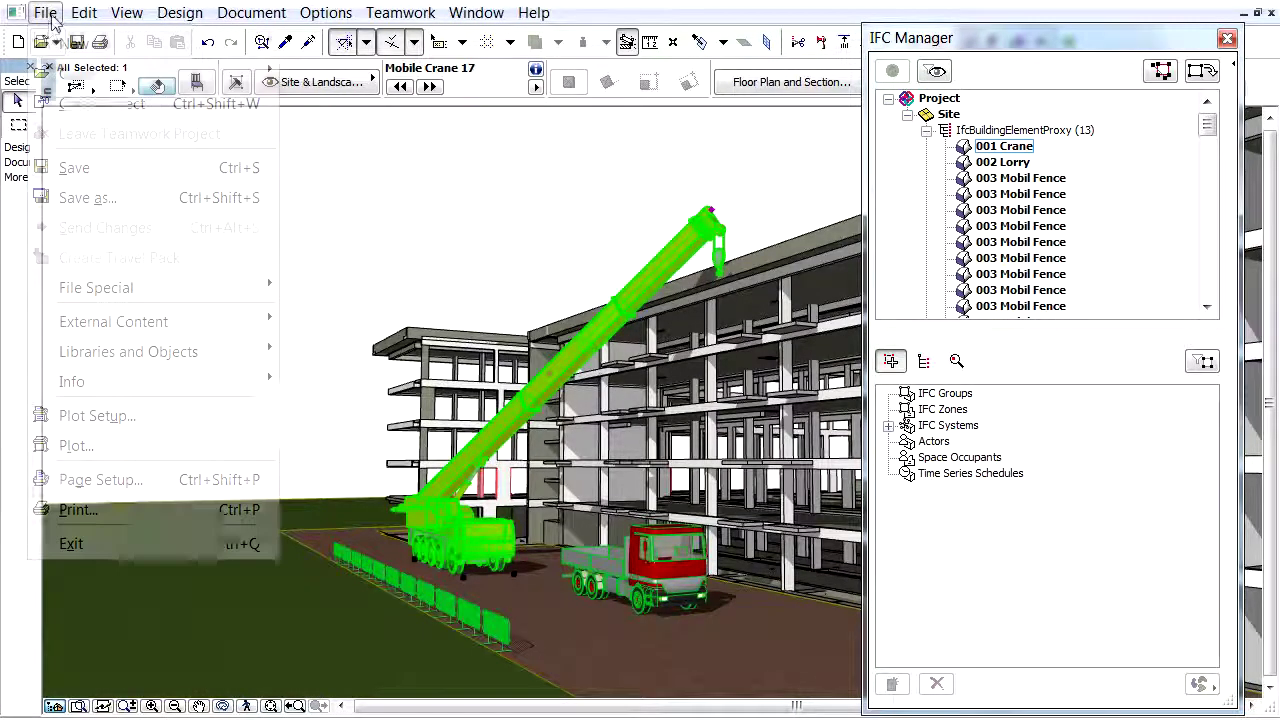
pyautogui.click(104, 200)
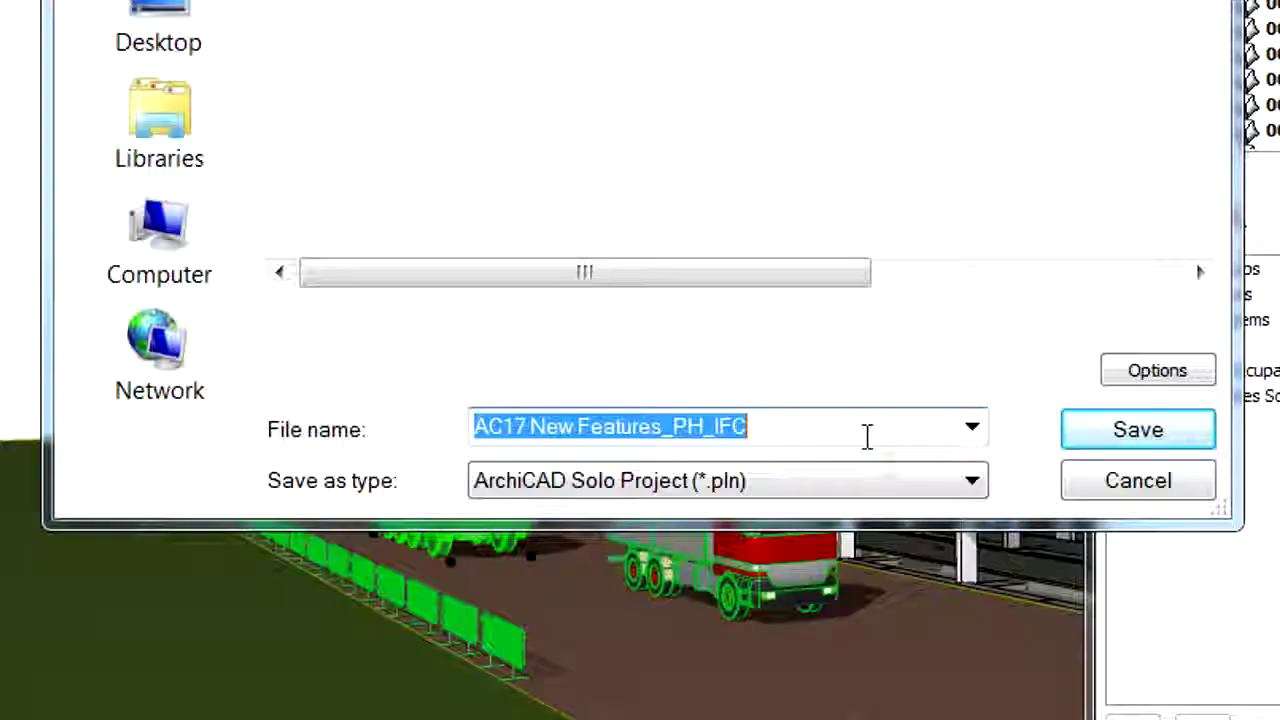
pyautogui.click(751, 526)
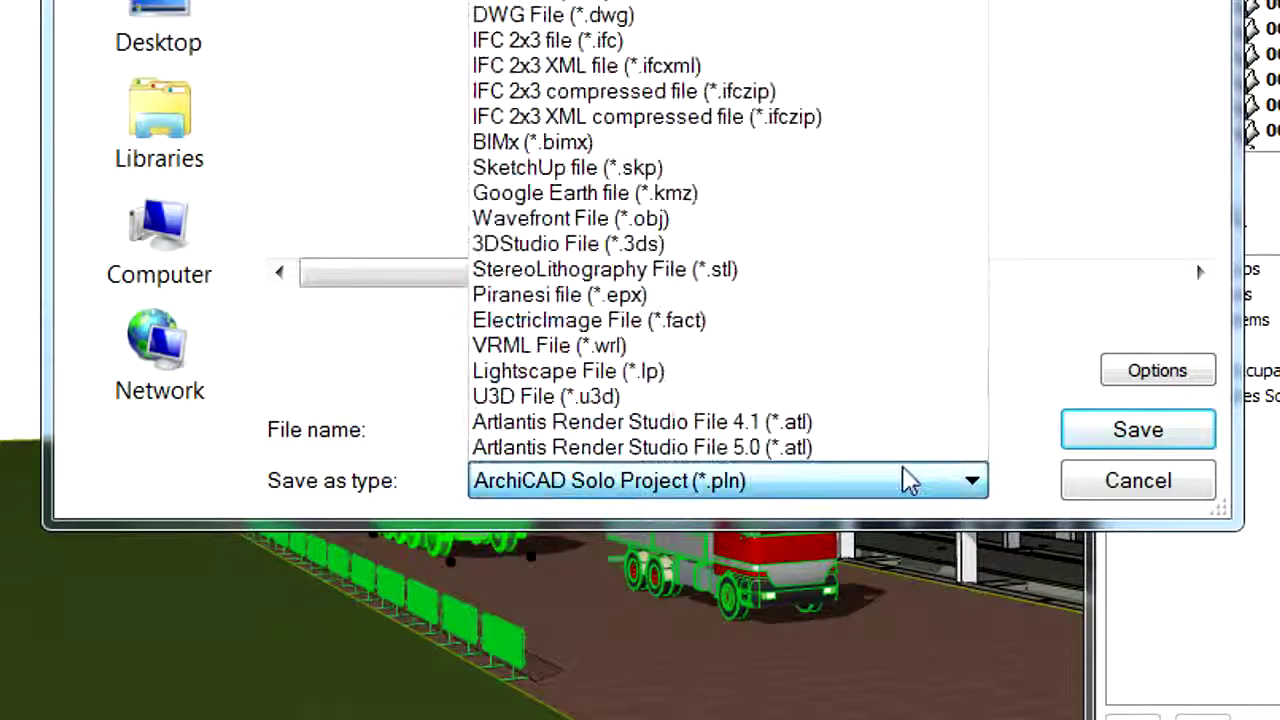
pyautogui.click(830, 57)
pyautogui.click(1030, 370)
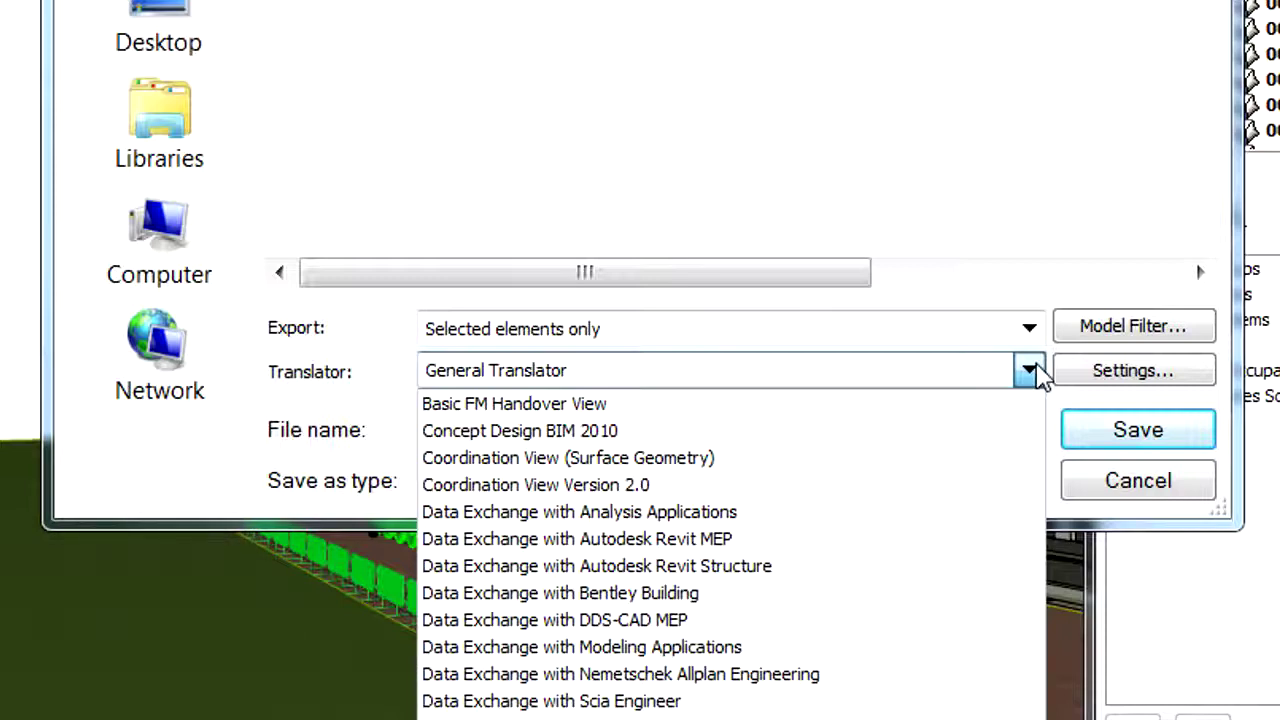
pyautogui.click(1039, 372)
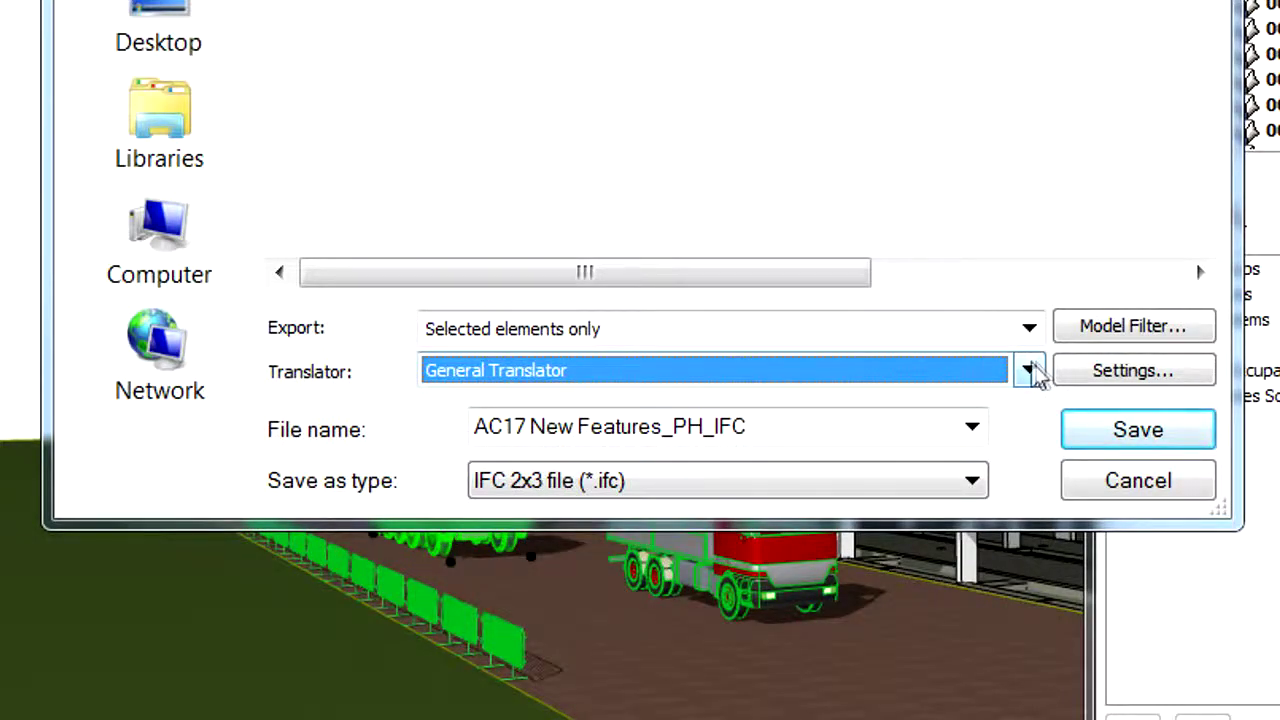
# - Export visible elements on all stories under the file name IFC_Export
pyautogui.click(1029, 329)
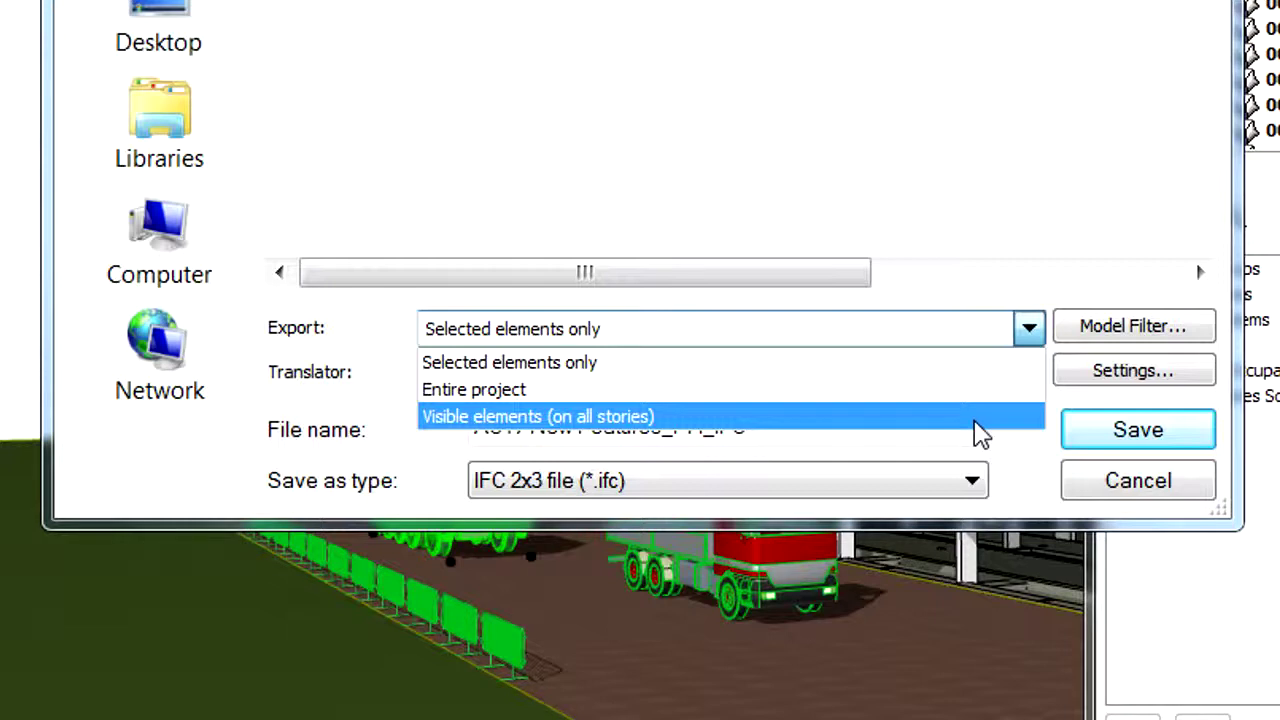
pyautogui.click(980, 416)
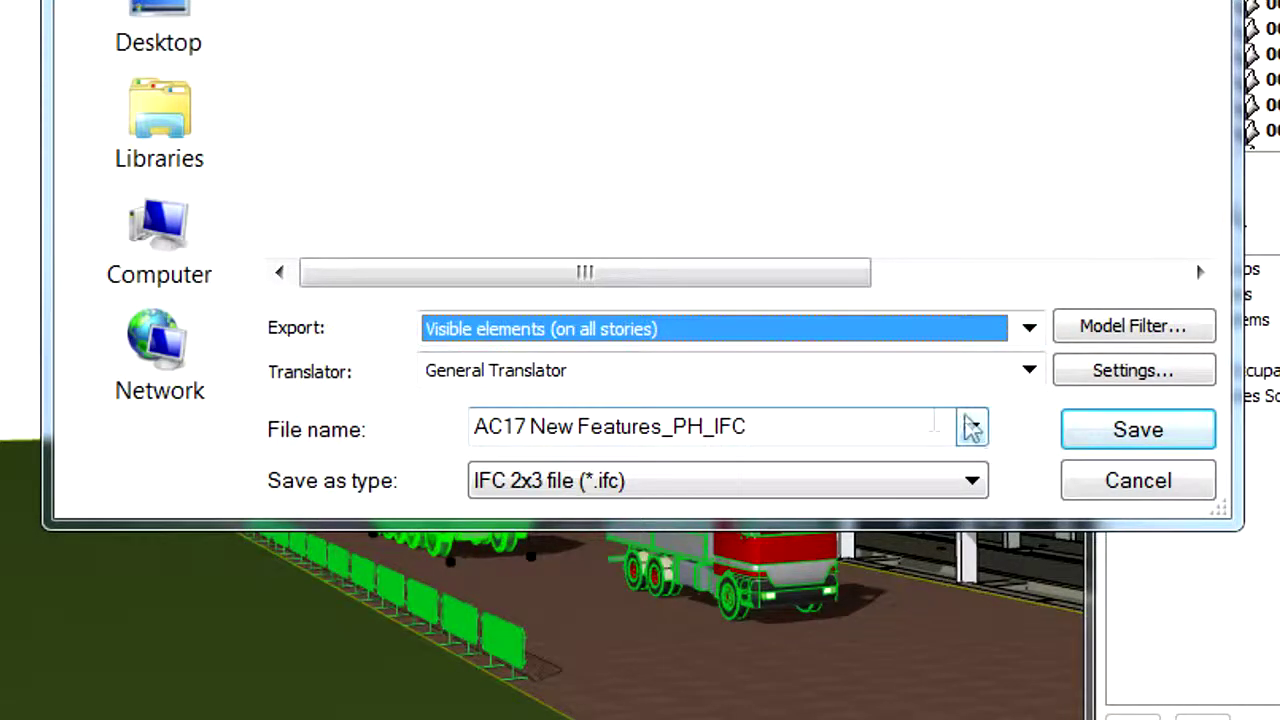
pyautogui.click(915, 426)
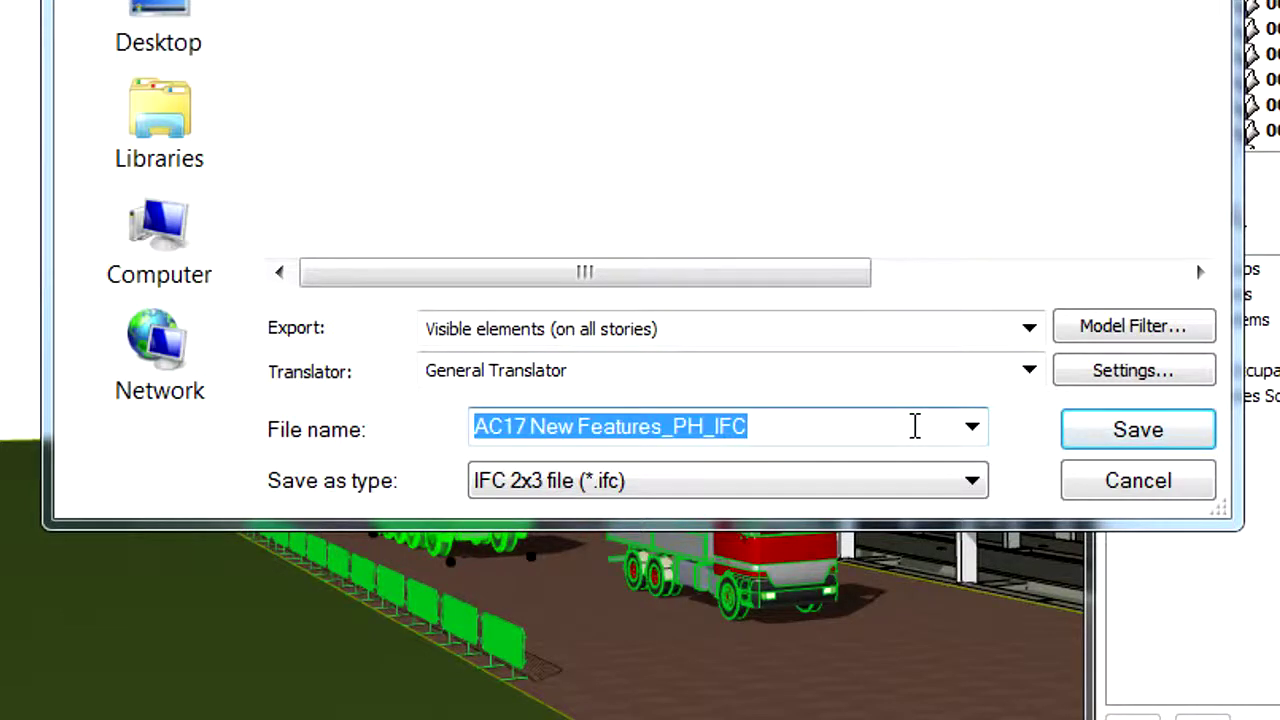
pyautogui.write('IFC_Export')
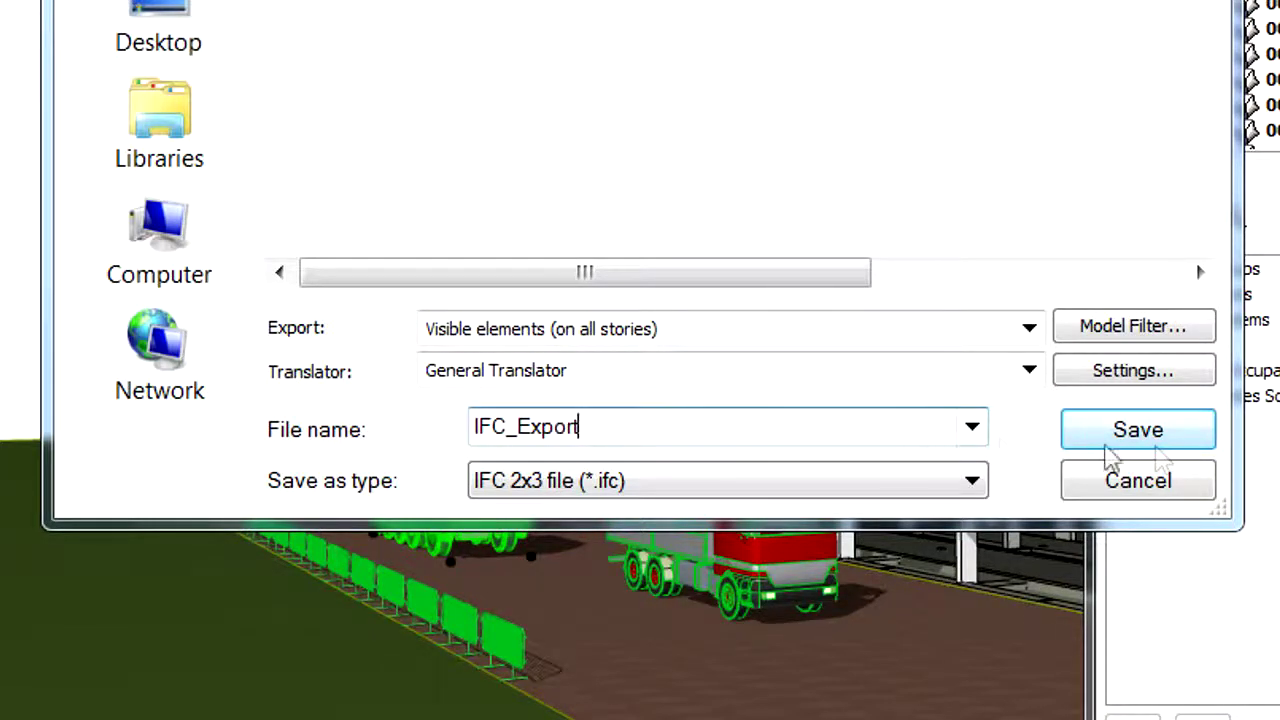
pyautogui.click(1203, 438)
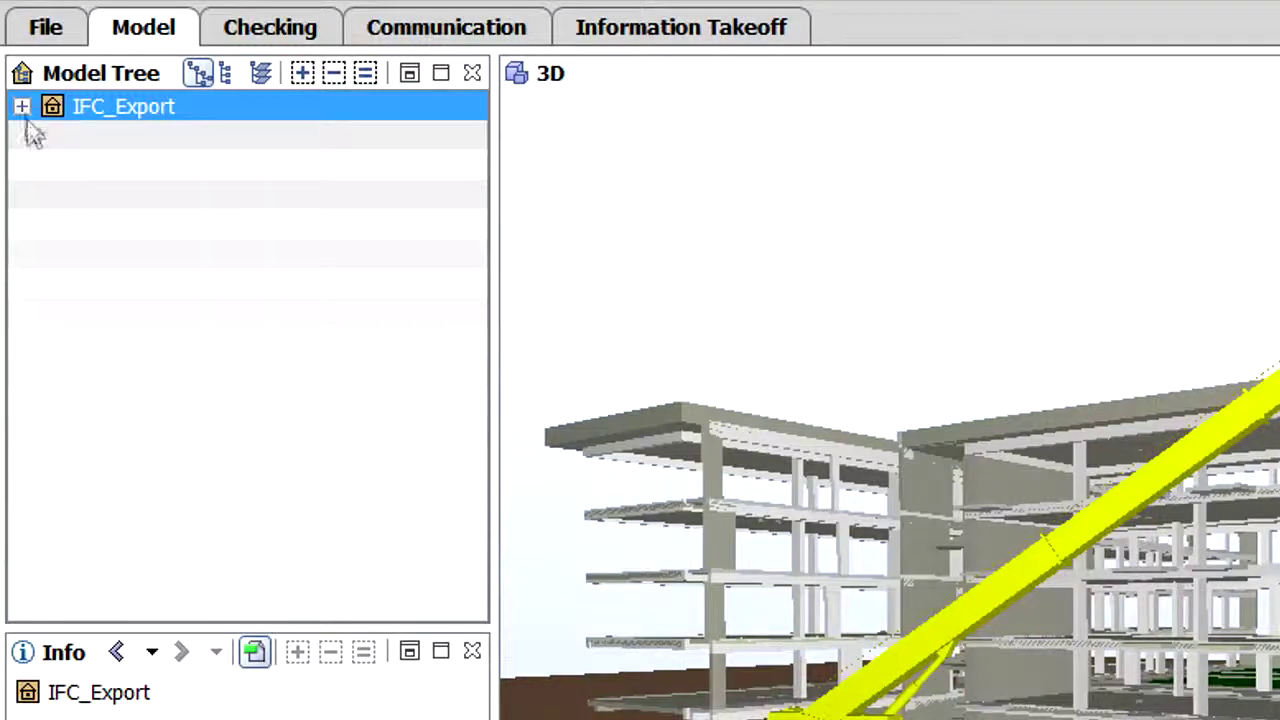
# - Expand IFC_Export > Site > Building > Object in the Model Tree and select Object.b.9
pyautogui.click(24, 108)
pyautogui.click(52, 136)
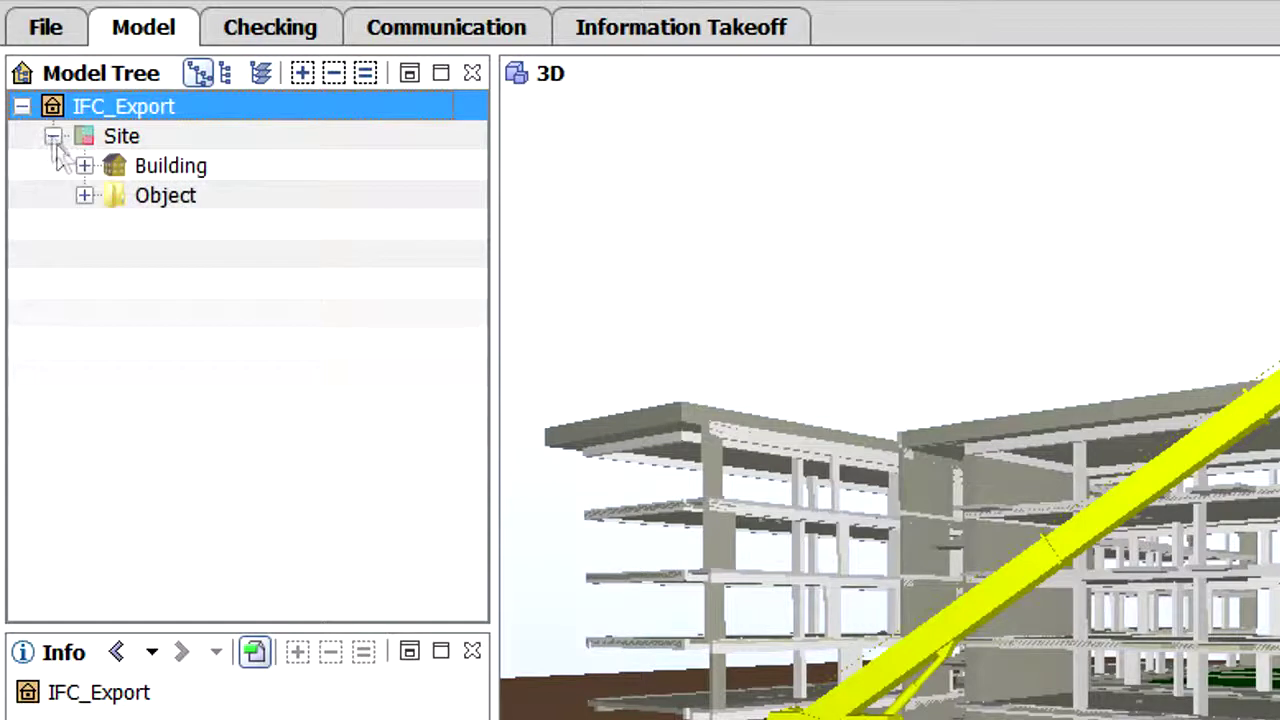
pyautogui.click(84, 166)
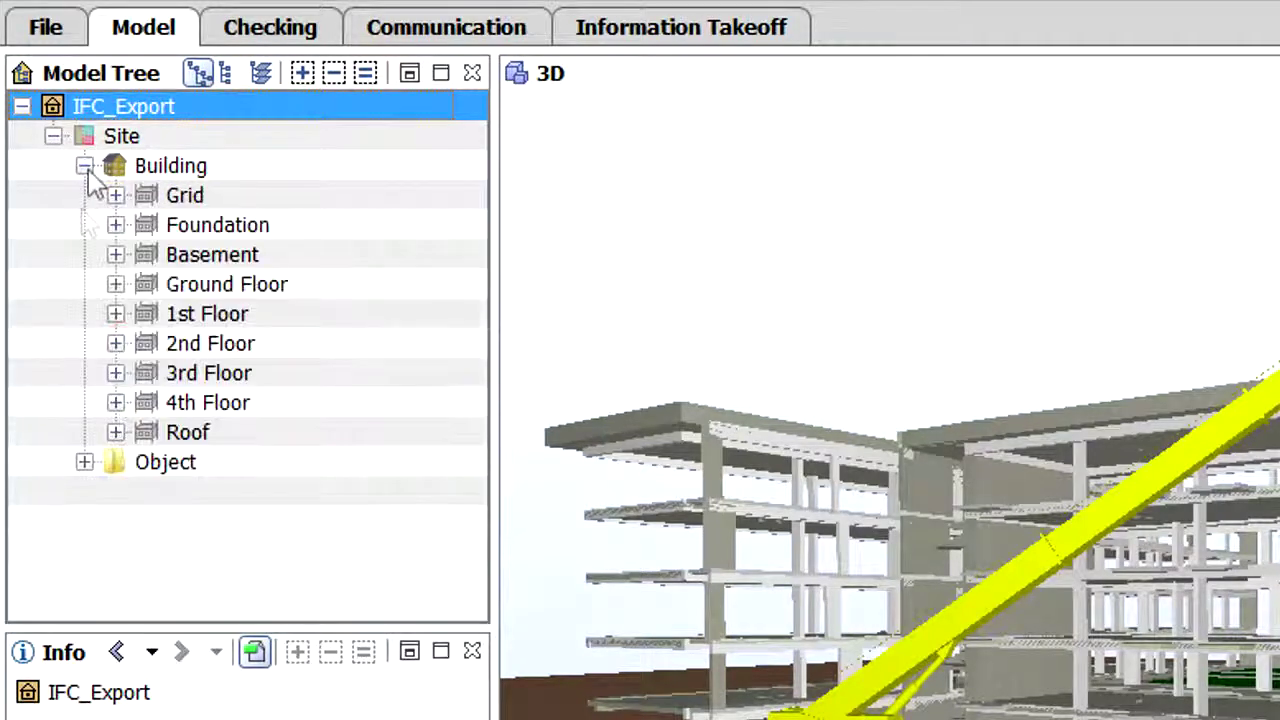
pyautogui.click(84, 462)
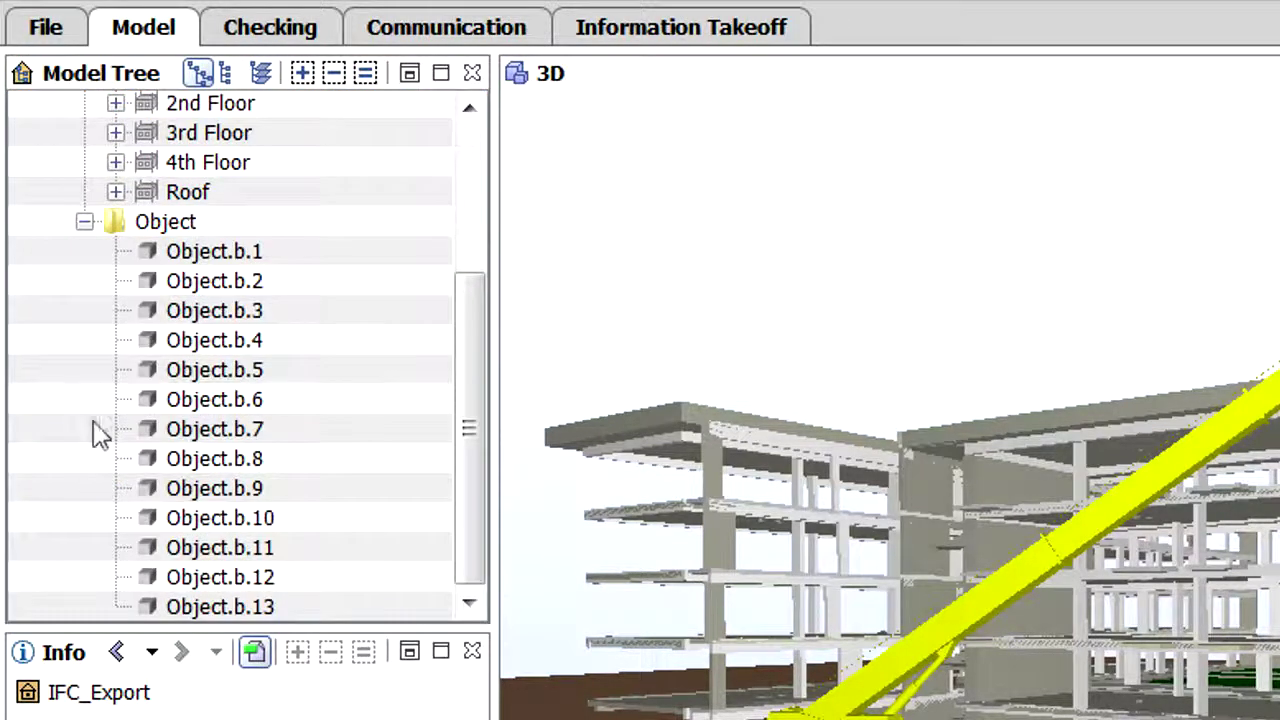
pyautogui.click(335, 488)
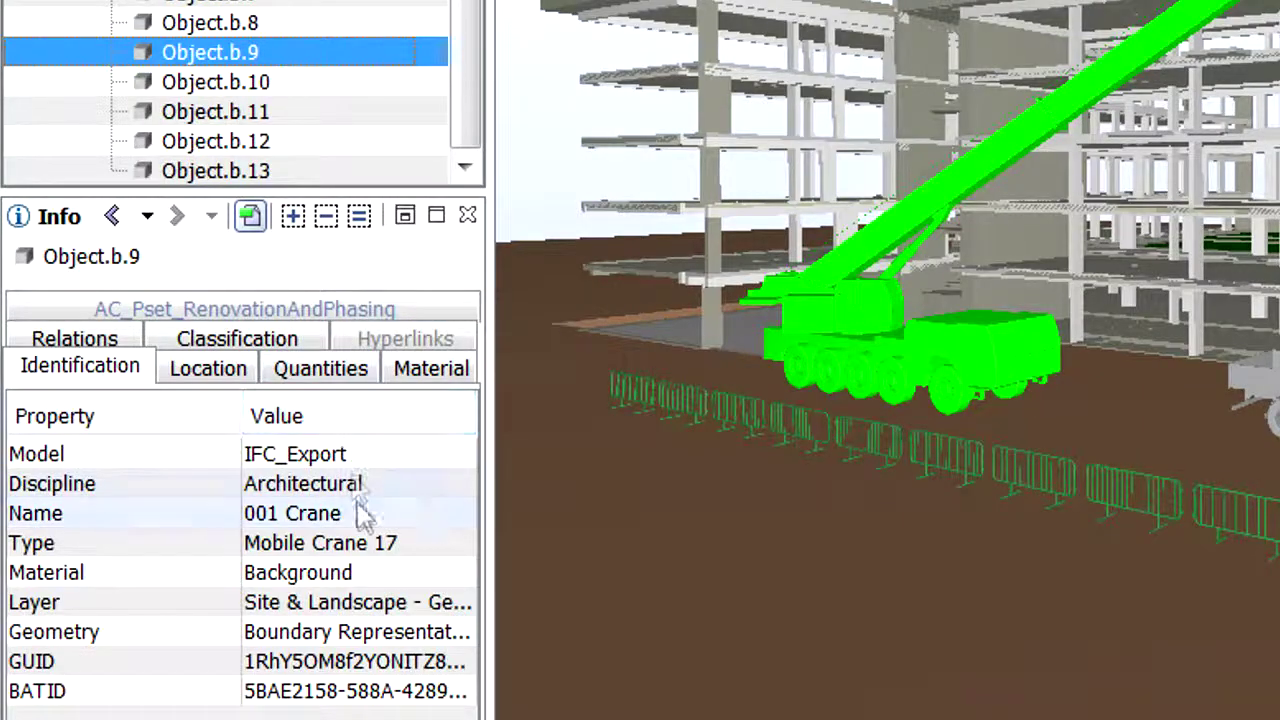
# - Check Object.b.9's identification: name 001 Crane, GUID and BATID
pyautogui.click(363, 514)
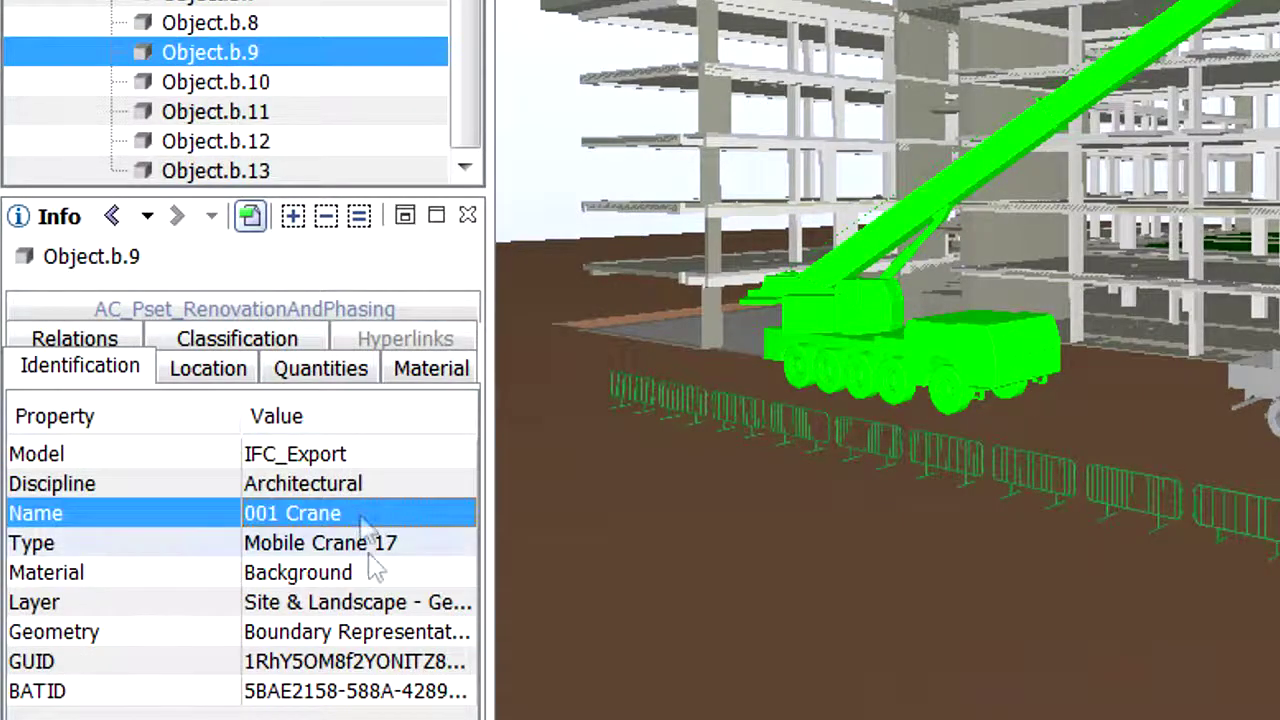
pyautogui.click(395, 664)
pyautogui.click(388, 694)
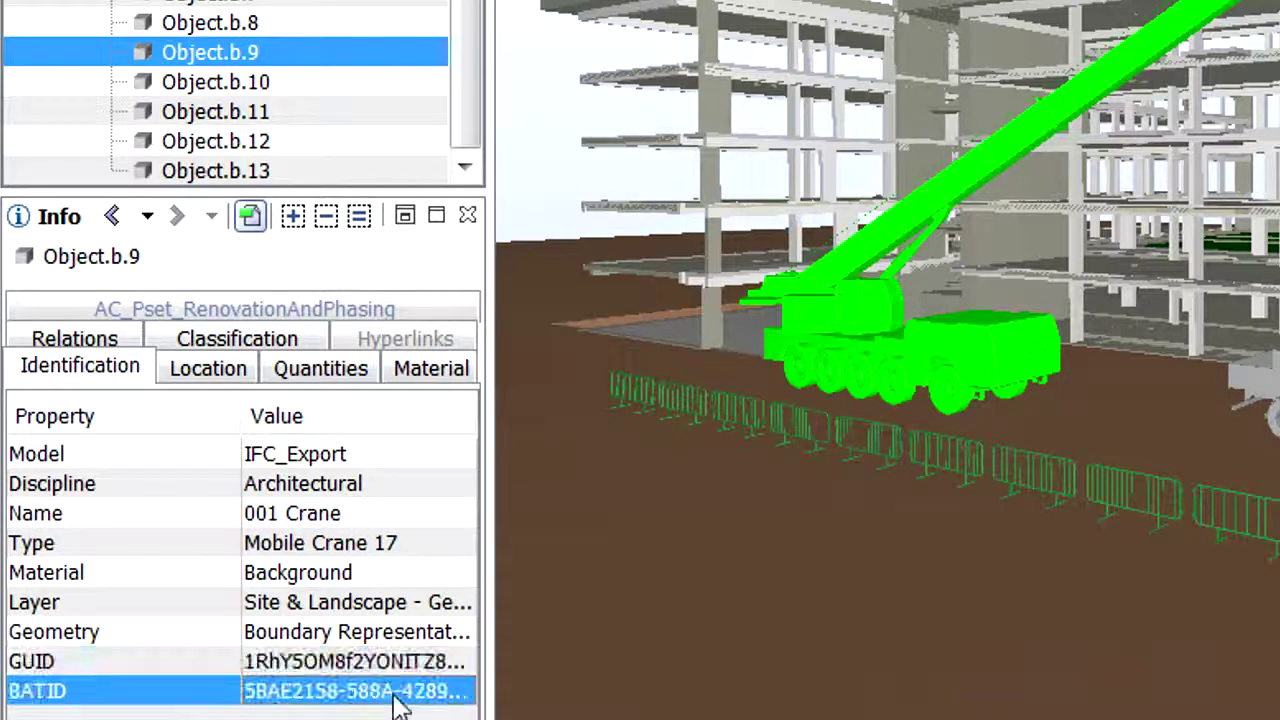
# - Confirm under Relations > Containment that the crane is contained directly in Site
pyautogui.click(108, 346)
pyautogui.click(20, 406)
pyautogui.click(128, 444)
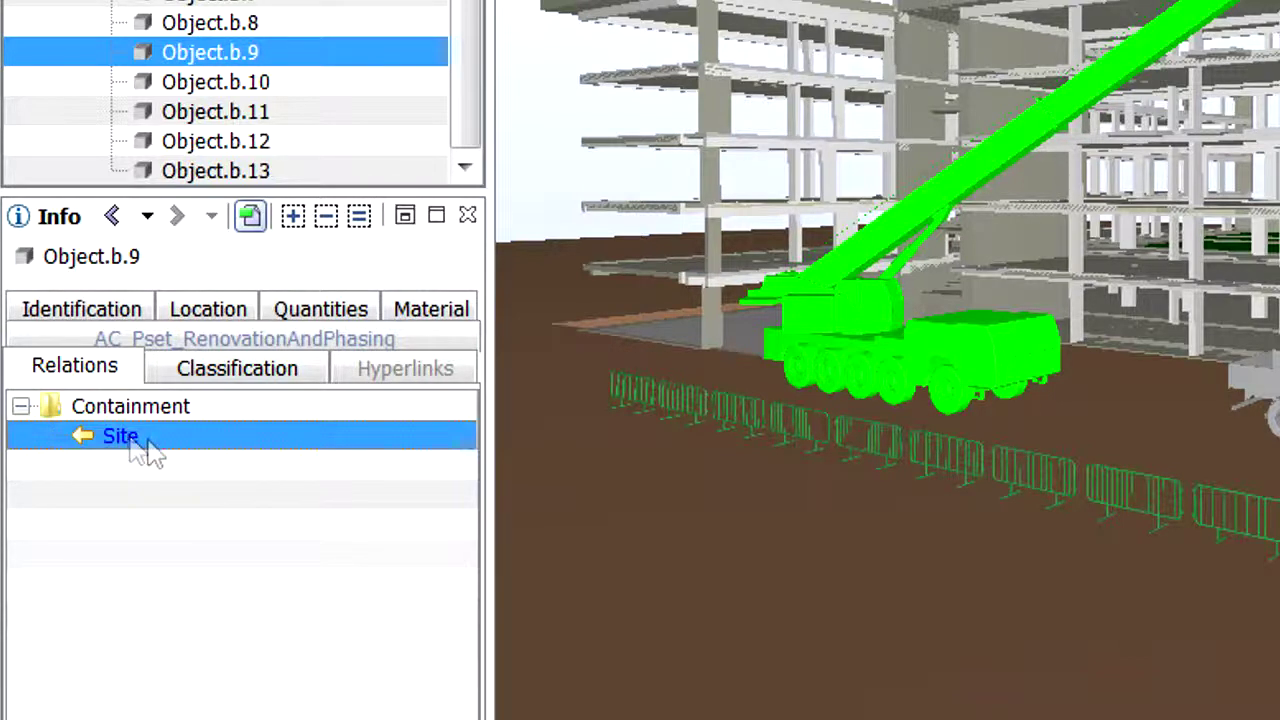